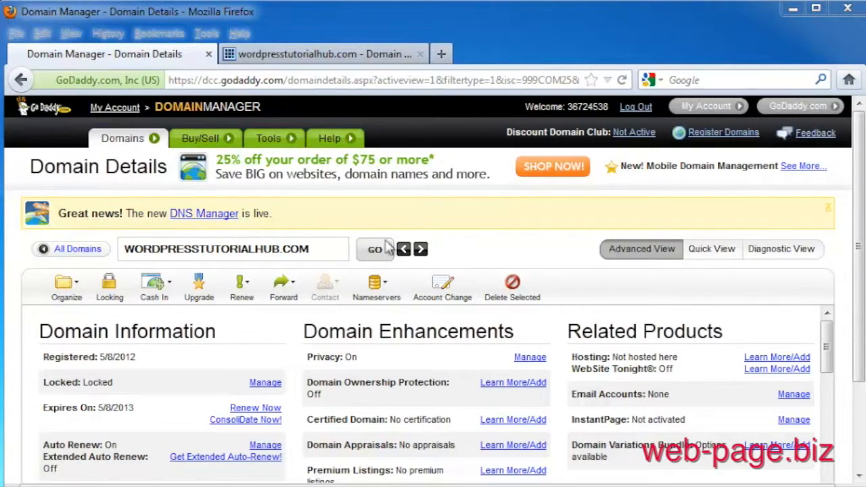
Examine the Nameservers section in the domain details of WORDPRESSTUTORIALHUB.COM
scroll(386, 286, down, 3)
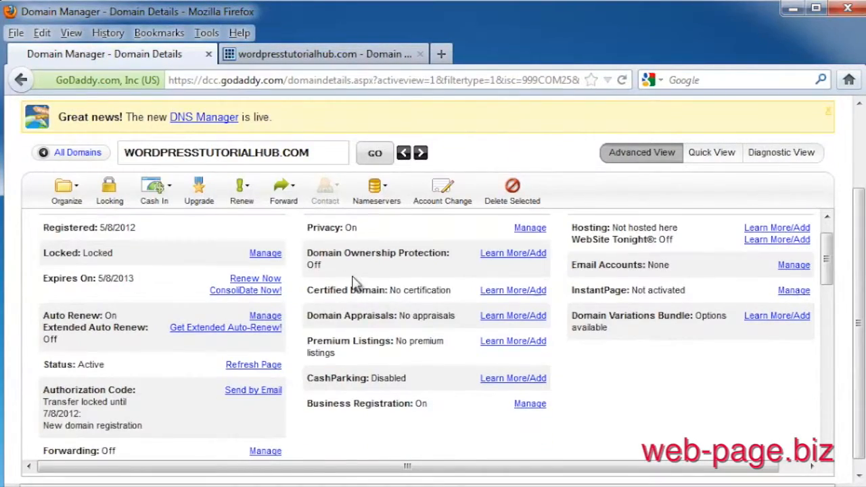
scroll(369, 284, up, 1)
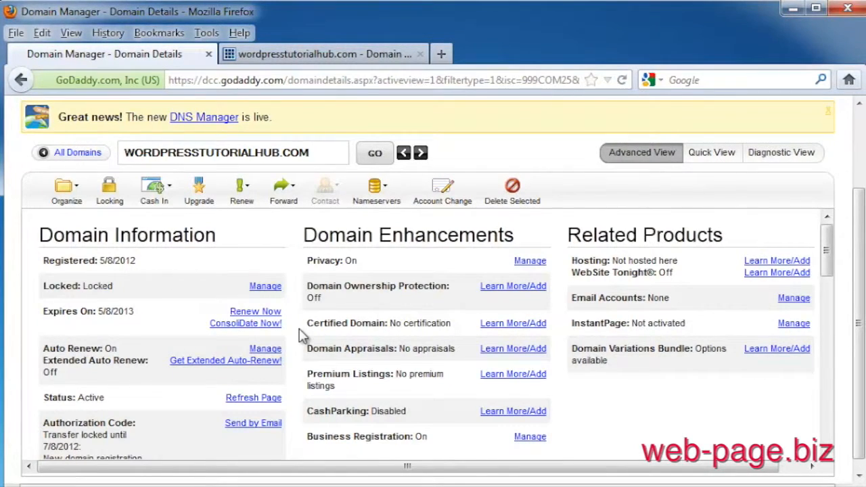
scroll(302, 332, down, 8)
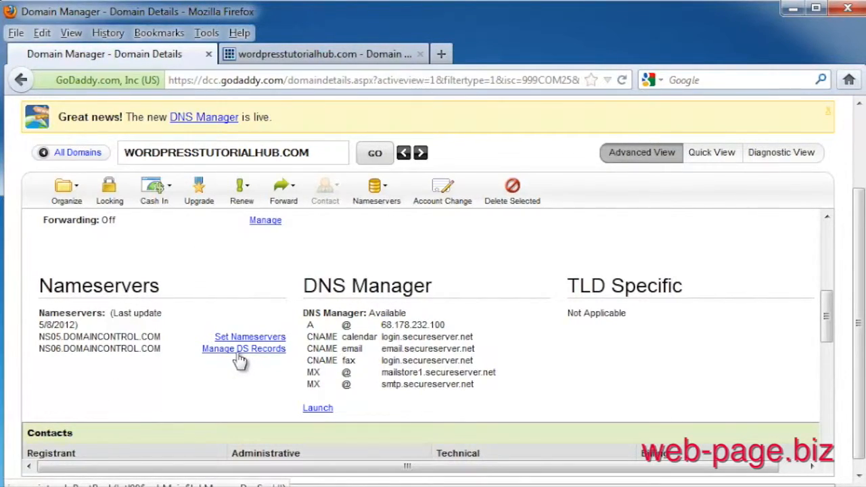
Switch to Bluehost's Domain Manager and look up the name servers that a domain must point to
click(279, 56)
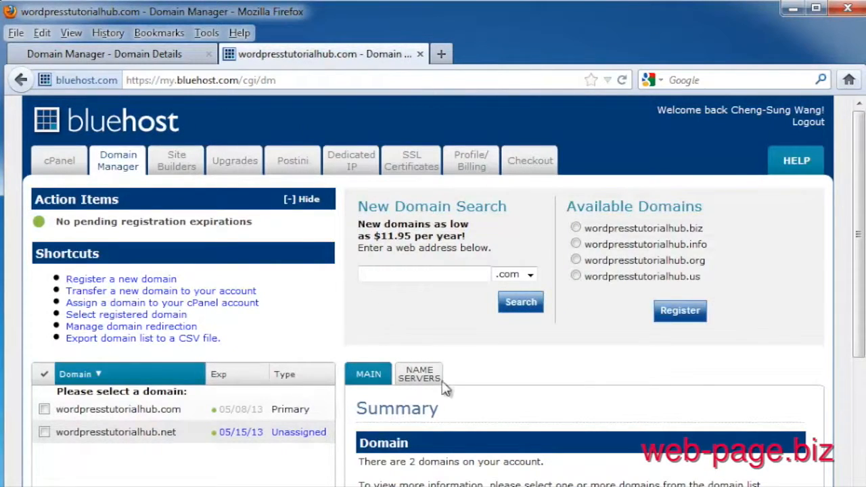
scroll(162, 228, down, 3)
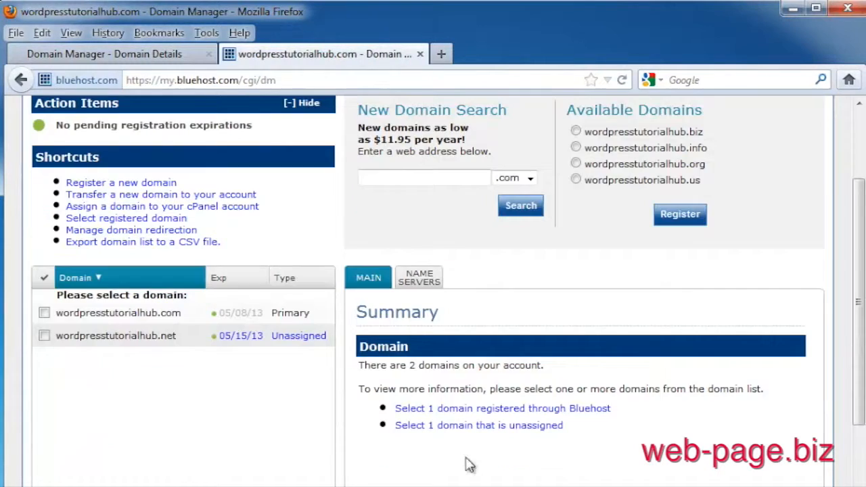
click(426, 281)
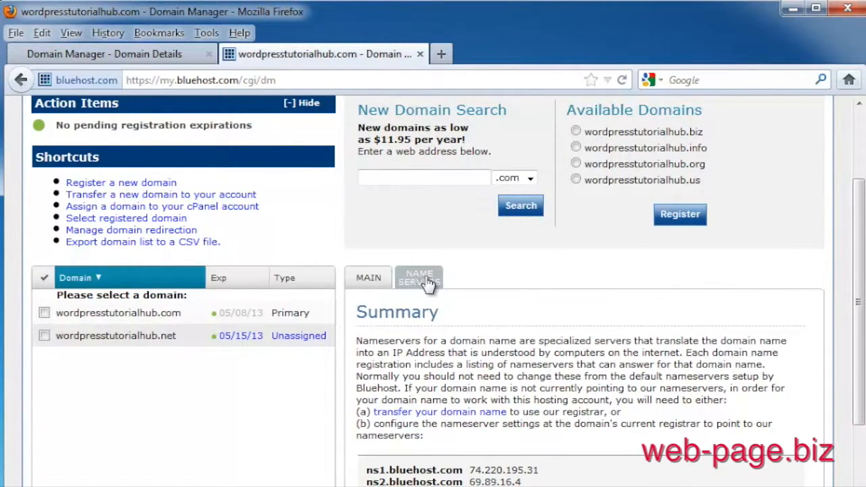
scroll(428, 282, down, 2)
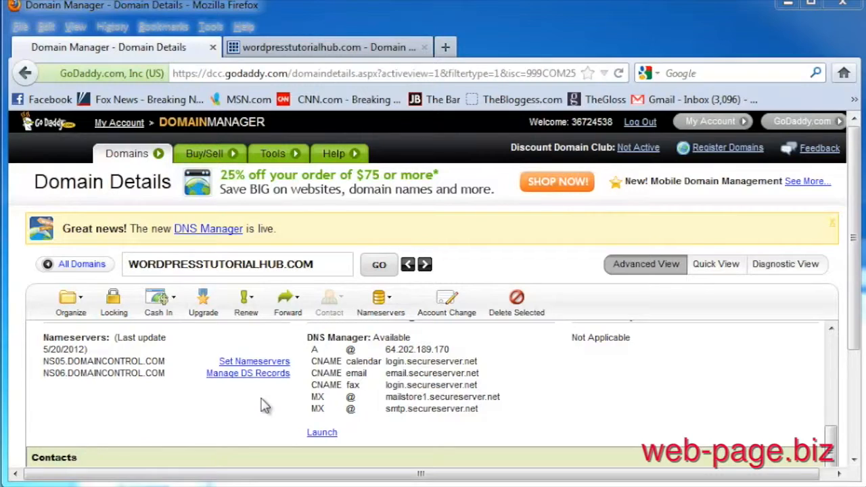
In GoDaddy's nameserver settings, choose specific nameservers and replace Nameserver 1 with ns1.bluehost.com copied from Bluehost
click(255, 362)
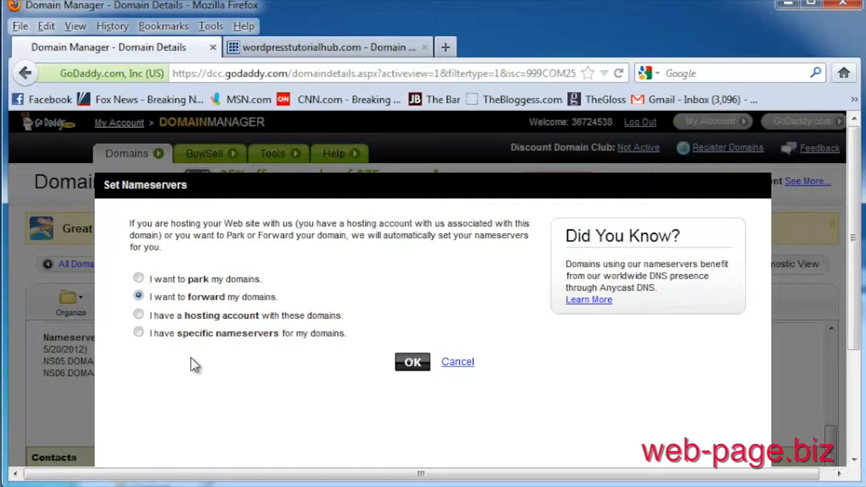
click(139, 333)
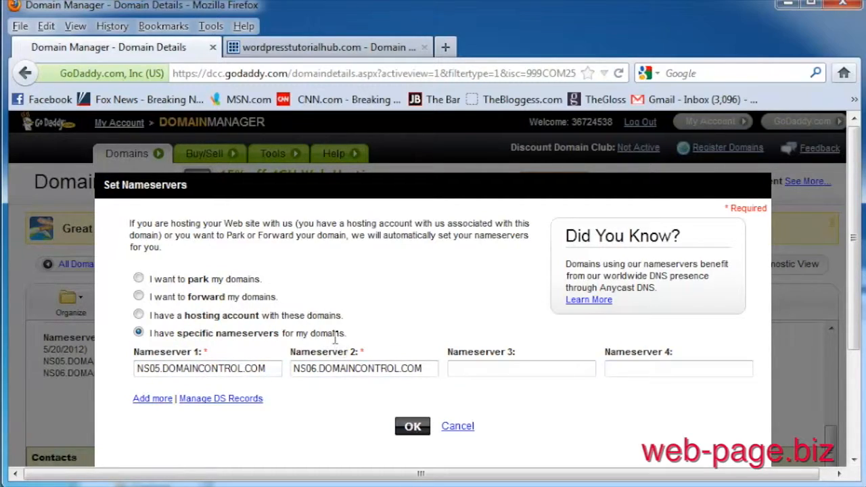
click(338, 47)
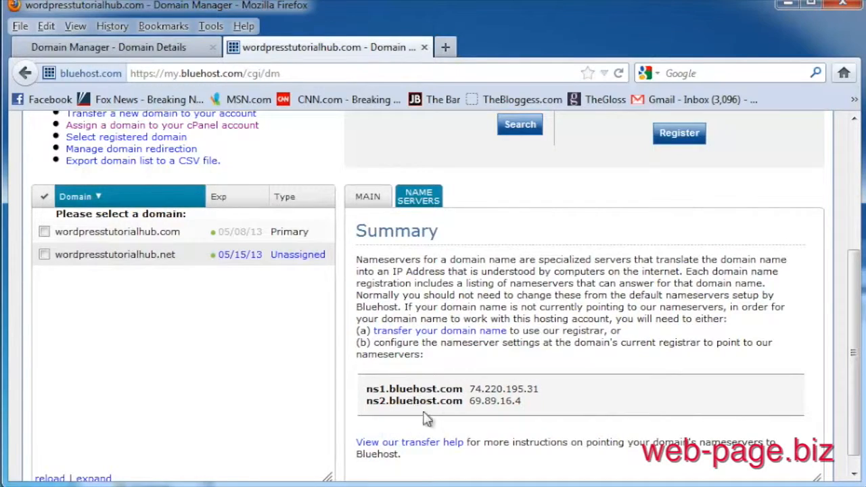
drag(464, 388, 365, 389)
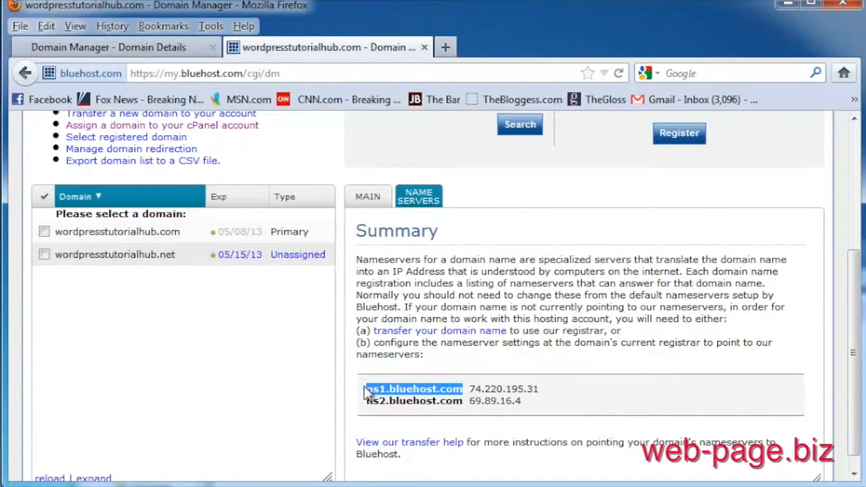
right_click(399, 387)
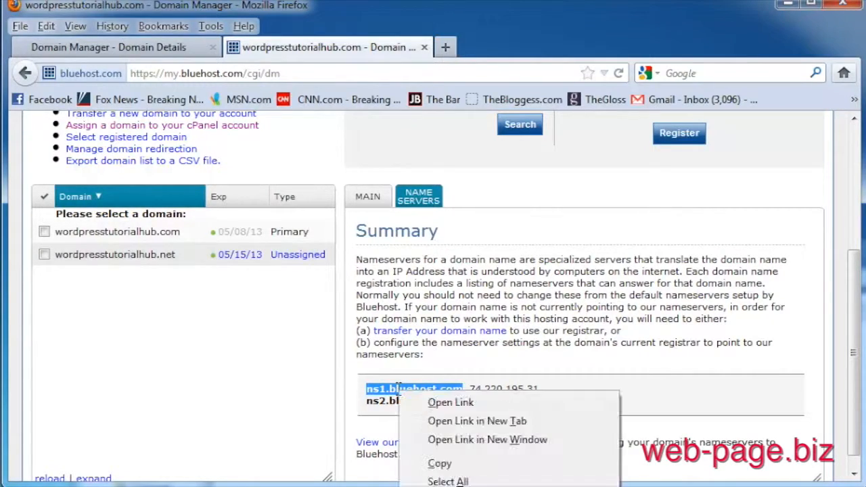
click(457, 464)
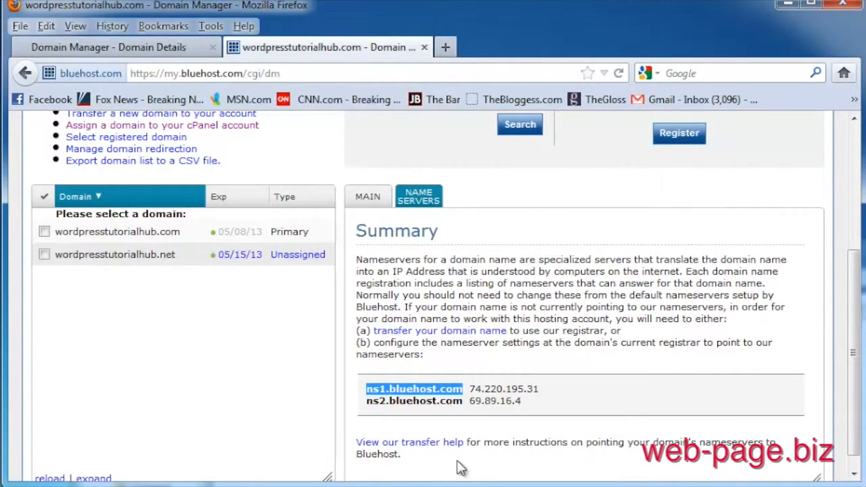
click(145, 48)
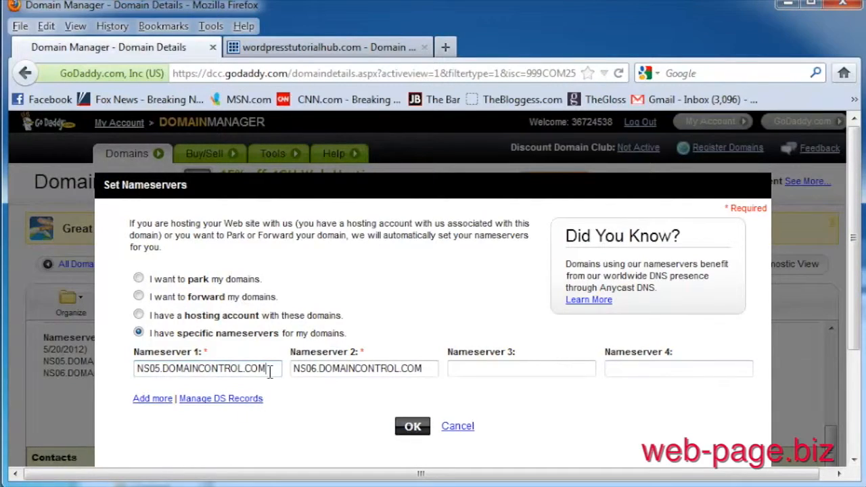
drag(276, 368, 108, 376)
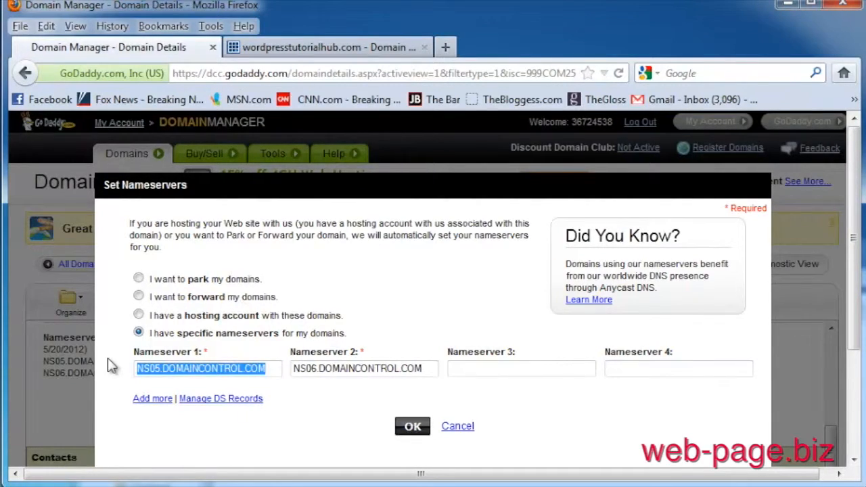
key(ctrl+v)
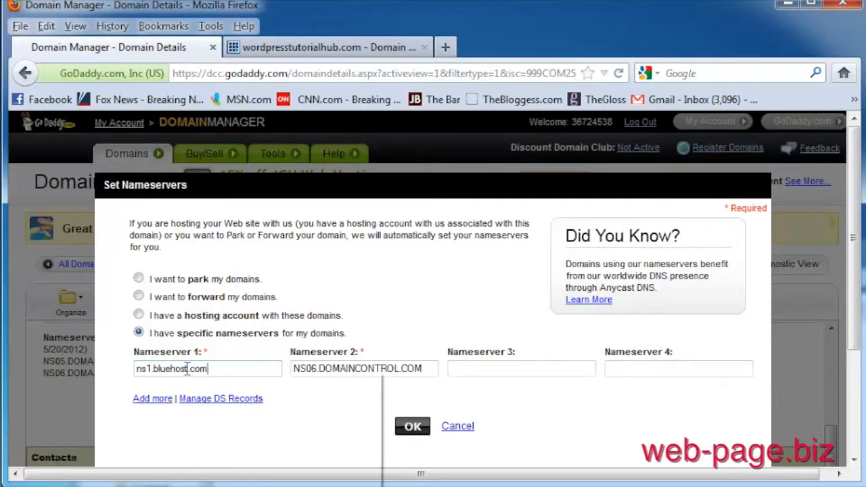
right_click(187, 369)
click(118, 378)
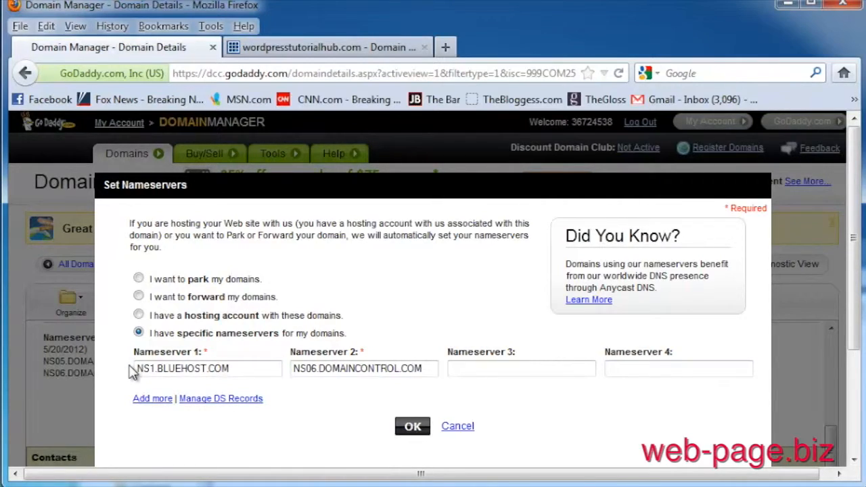
Replace Nameserver 2 with ns2.bluehost.com copied from Bluehost, and leave the nameserver settings without saving
click(325, 44)
drag(466, 404, 365, 401)
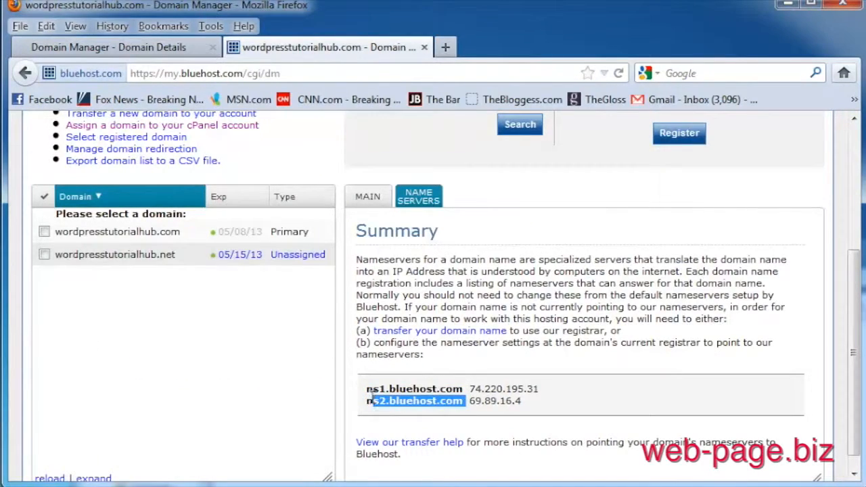
right_click(395, 401)
click(452, 477)
click(145, 46)
drag(436, 368, 289, 369)
key(ctrl+v)
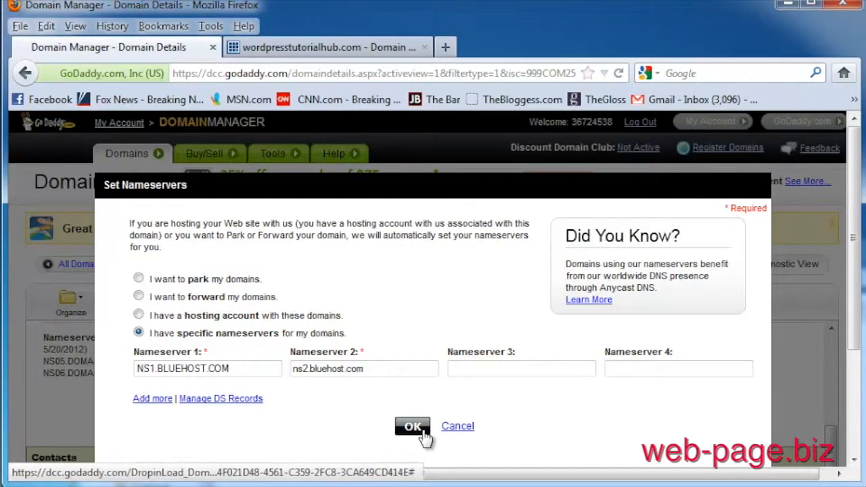
click(458, 424)
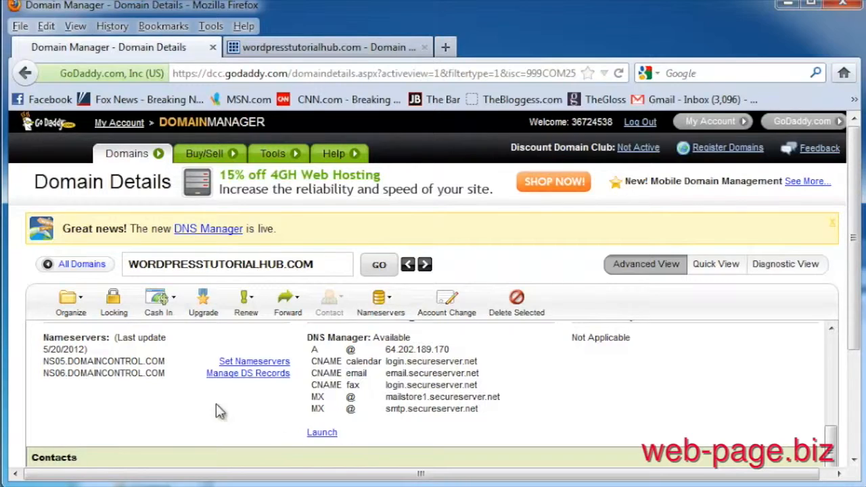
Check the DS records management for the GoDaddy domain and dismiss its dialog
click(244, 382)
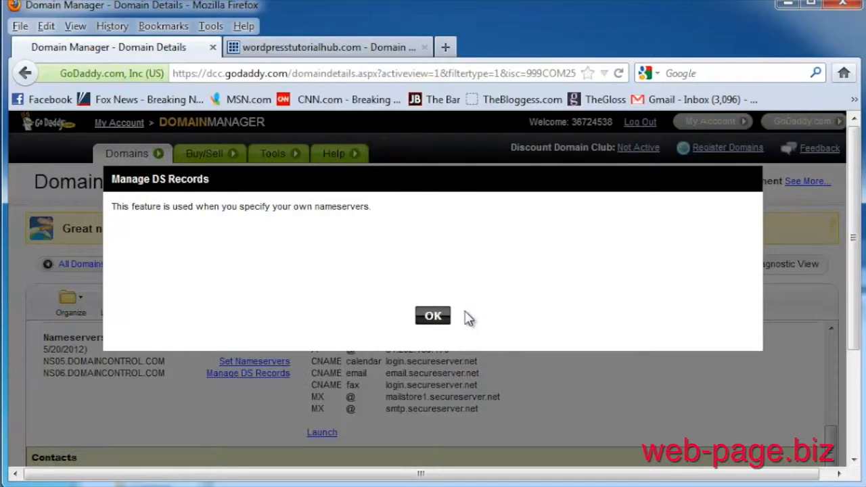
click(433, 317)
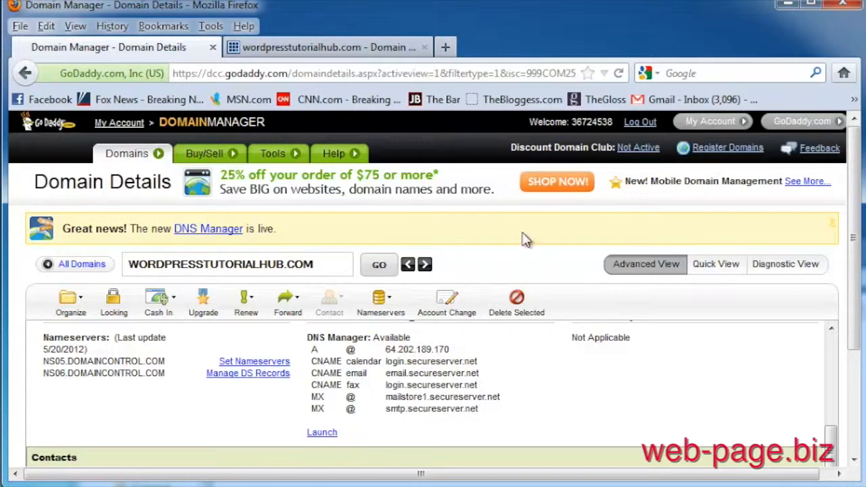
Switch to Bluehost and open the Redirects tool among cPanel's domain features
click(365, 49)
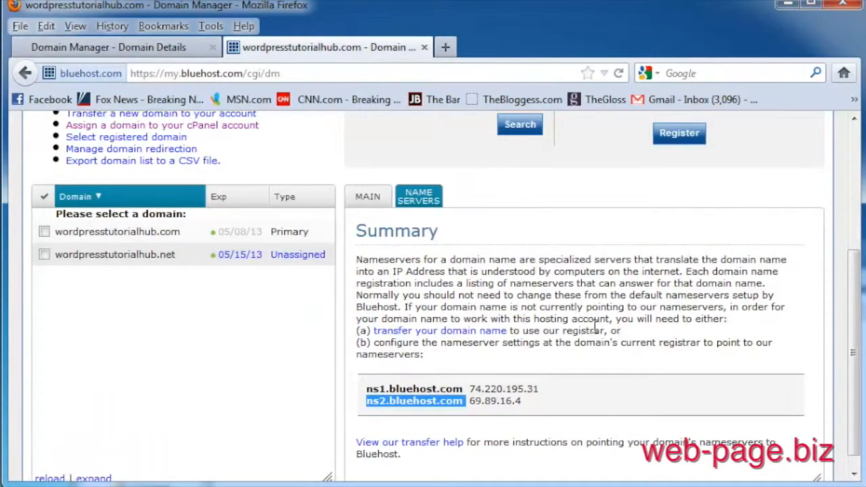
scroll(595, 318, up, 5)
click(59, 177)
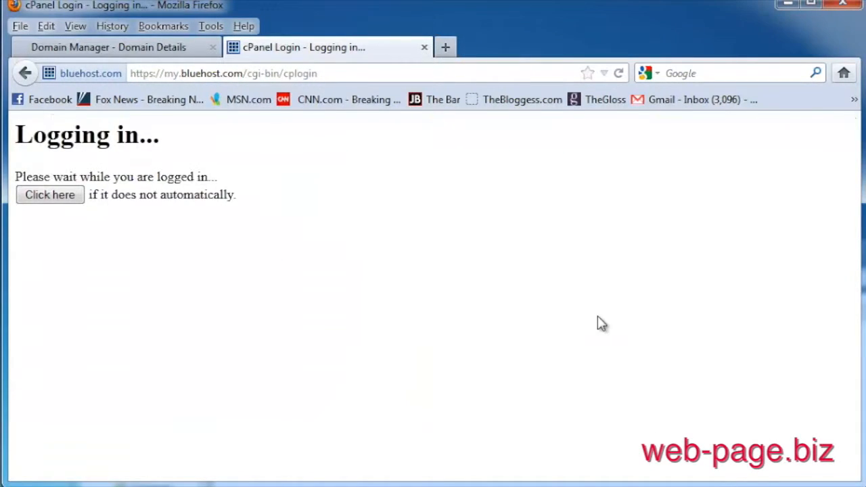
scroll(696, 345, down, 10)
scroll(697, 344, down, 3)
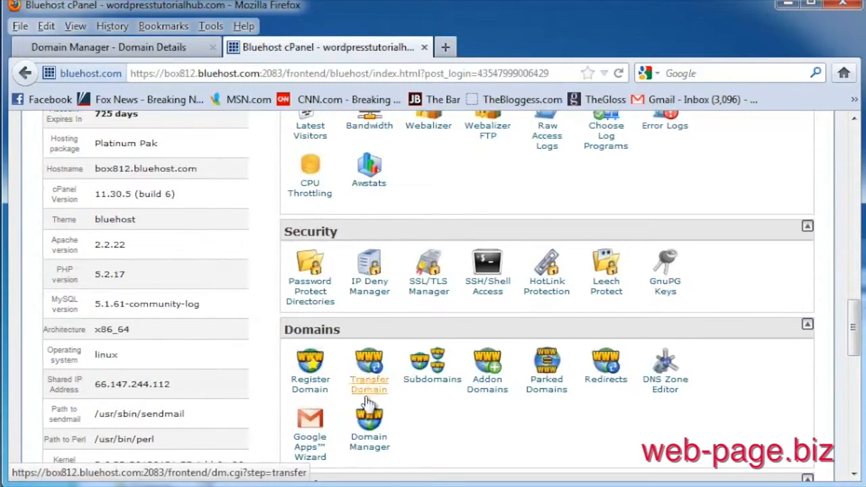
click(370, 417)
scroll(486, 333, down, 3)
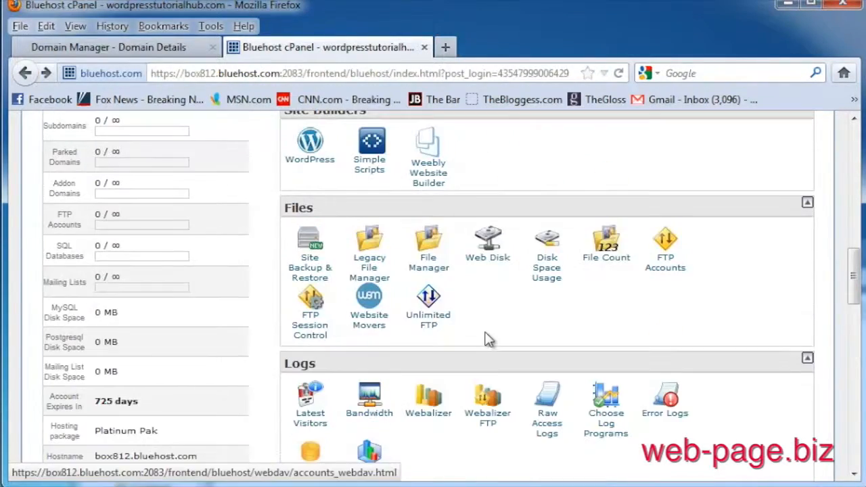
scroll(485, 334, down, 12)
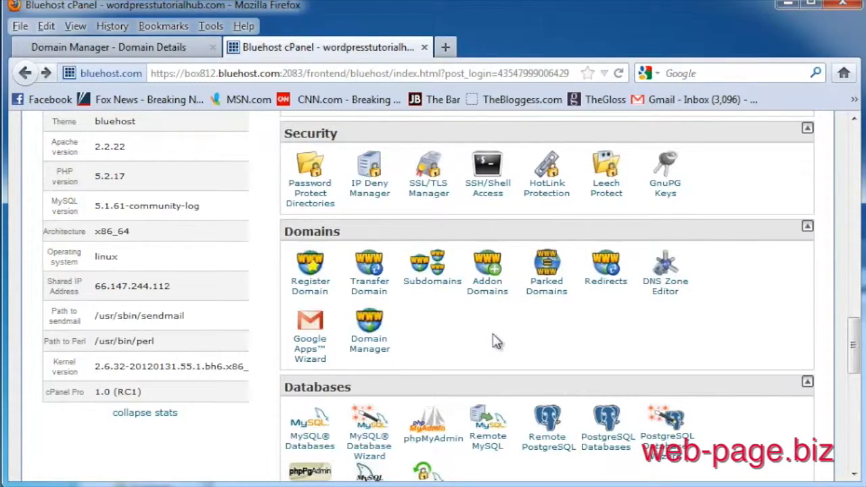
click(608, 277)
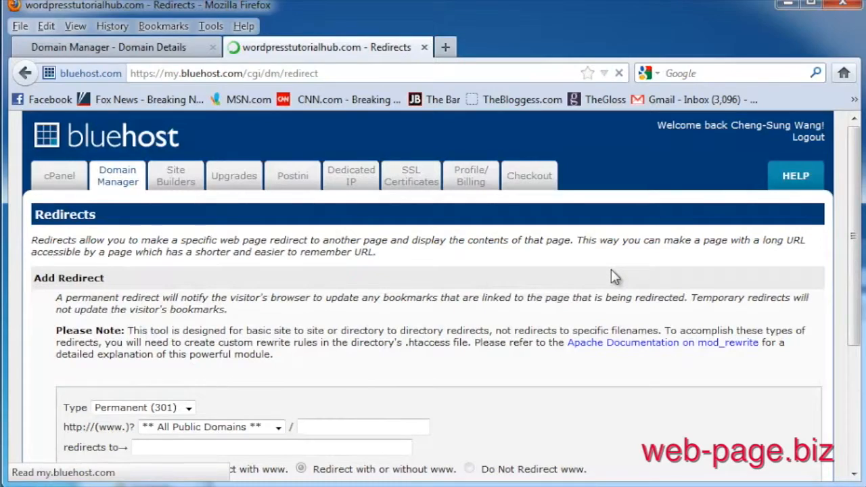
Examine the redirect form's type, source domain, path and destination options, and return to GoDaddy's domain details
scroll(560, 330, down, 5)
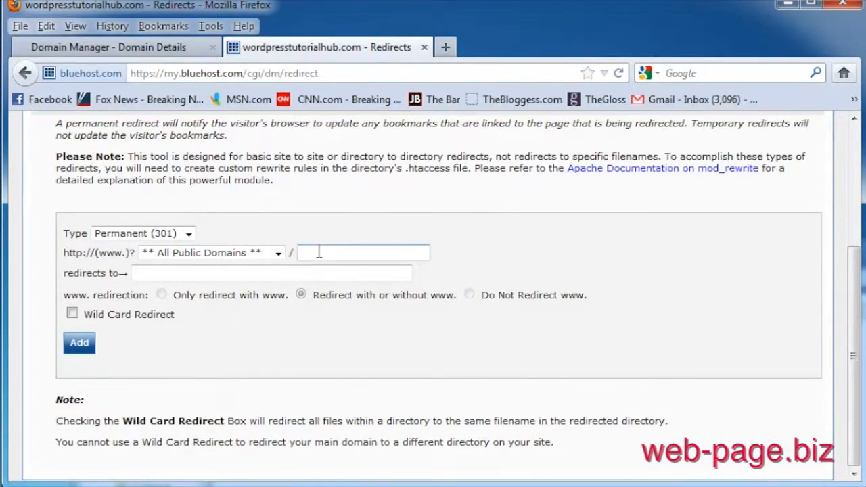
click(188, 234)
click(165, 246)
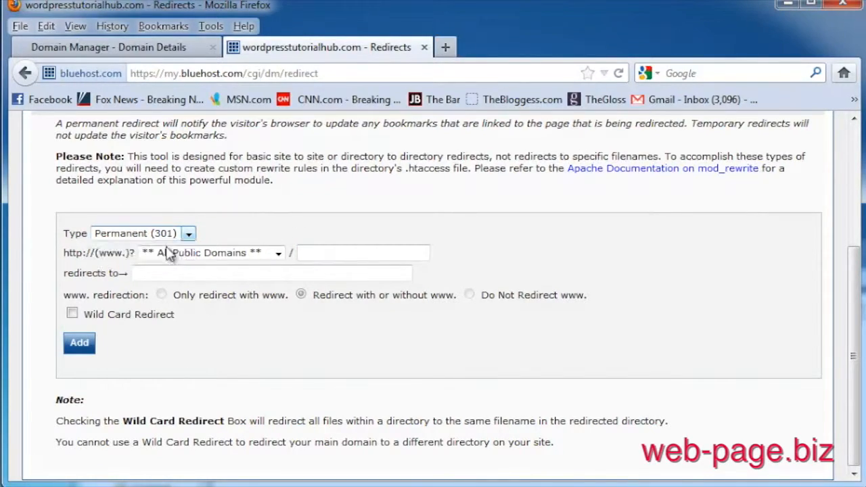
click(277, 253)
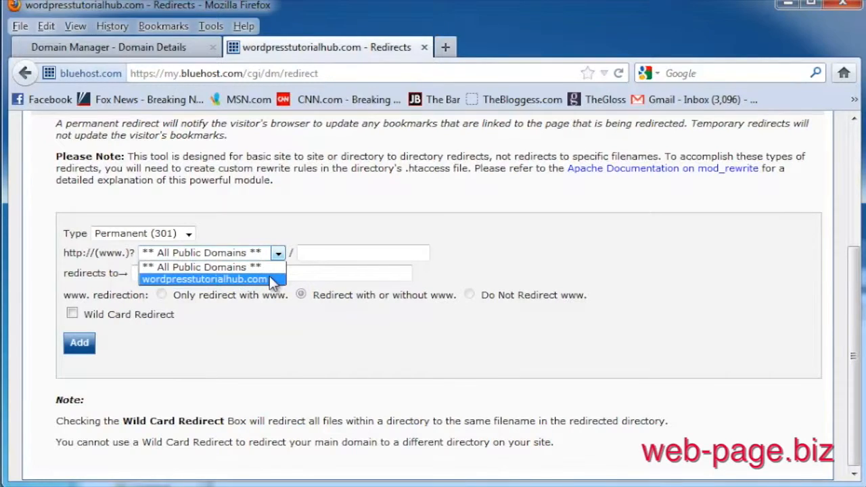
click(273, 230)
click(343, 254)
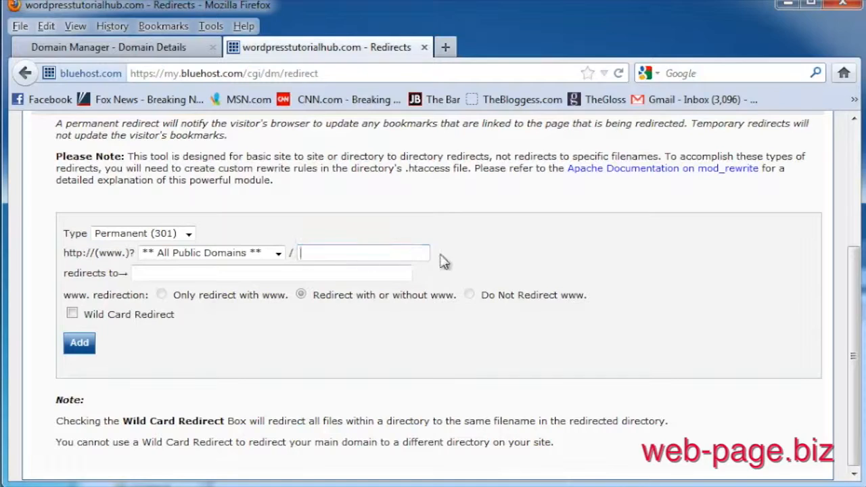
click(213, 273)
click(174, 54)
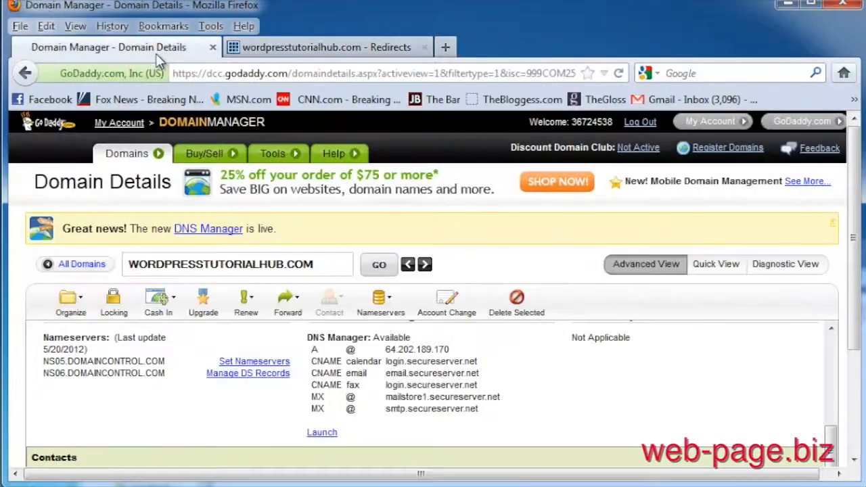